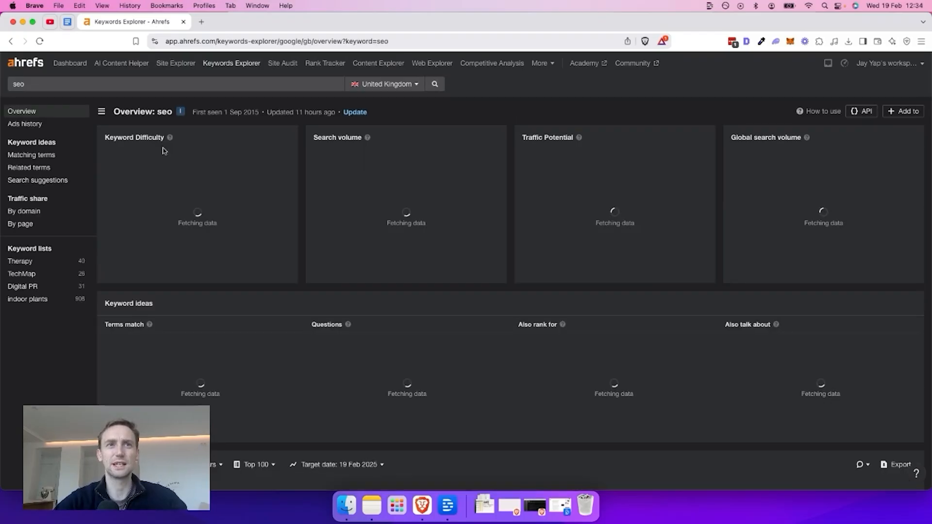
Open the matching terms for the keyword "seo" and select seo services, seo london and seo manchester in the list
{"action": "left_click", "coordinate": [41, 156]}
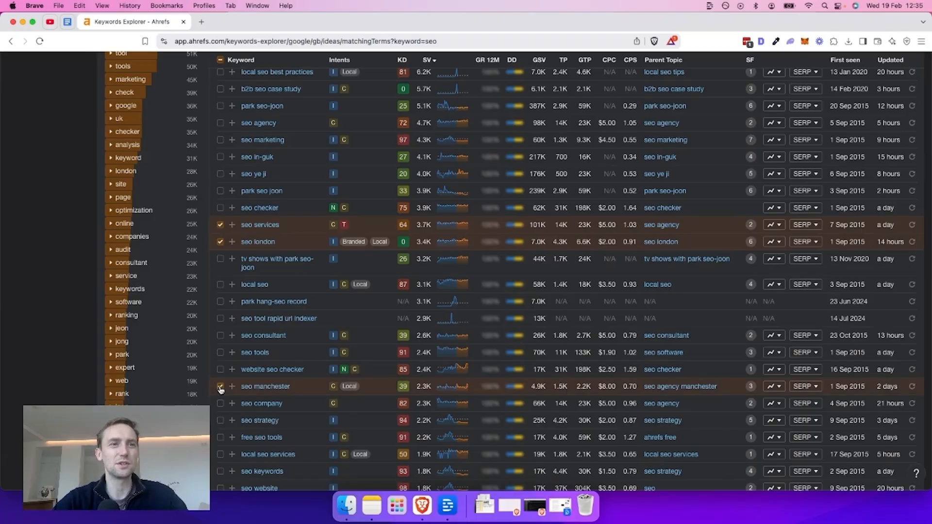
{"action": "left_click", "coordinate": [220, 388]}
{"action": "scroll", "coordinate": [220, 334], "scroll_direction": "down", "scroll_amount": 2}
{"action": "scroll", "coordinate": [219, 336], "scroll_direction": "down", "scroll_amount": 2}
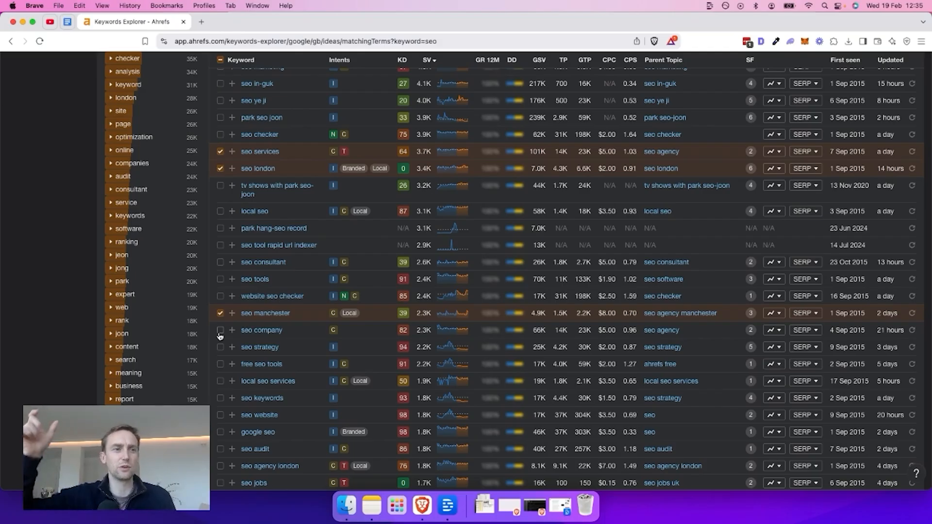
{"action": "scroll", "coordinate": [331, 169], "scroll_direction": "up", "scroll_amount": 10}
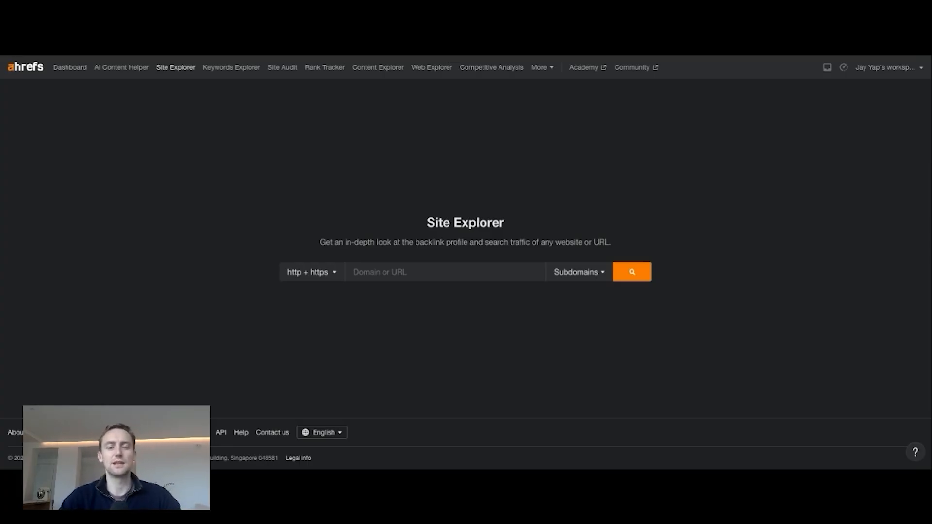
{"action": "type", "text": "https://lumitherapy.co.uk/"}
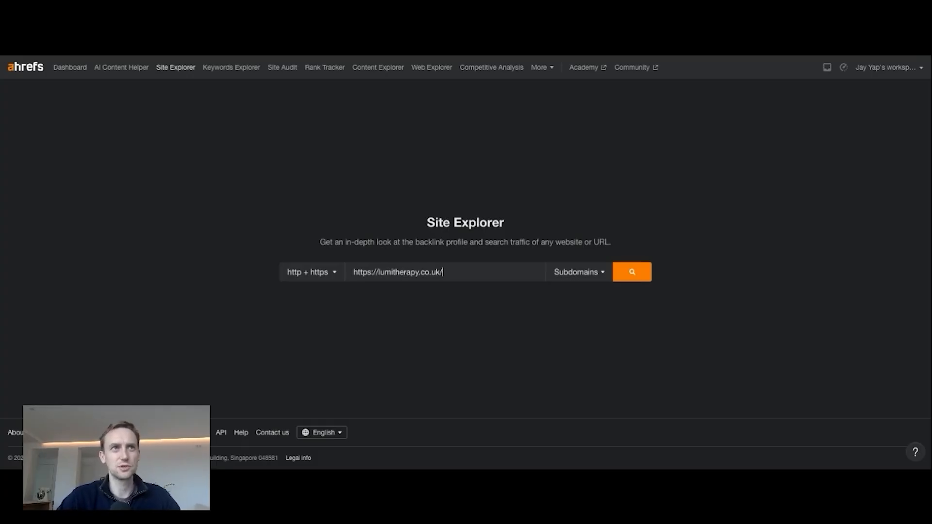
{"action": "key", "text": "Return"}
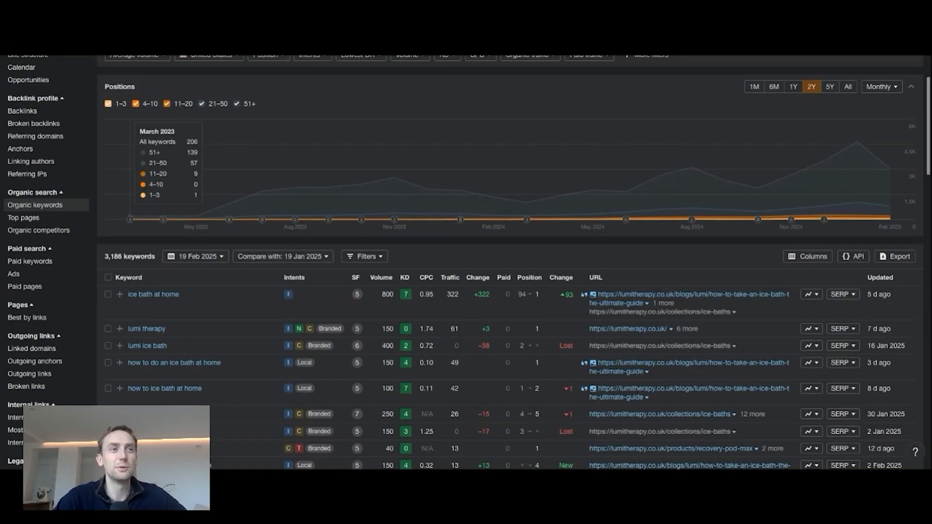
{"action": "scroll", "coordinate": [466, 262], "scroll_direction": "up", "scroll_amount": 2}
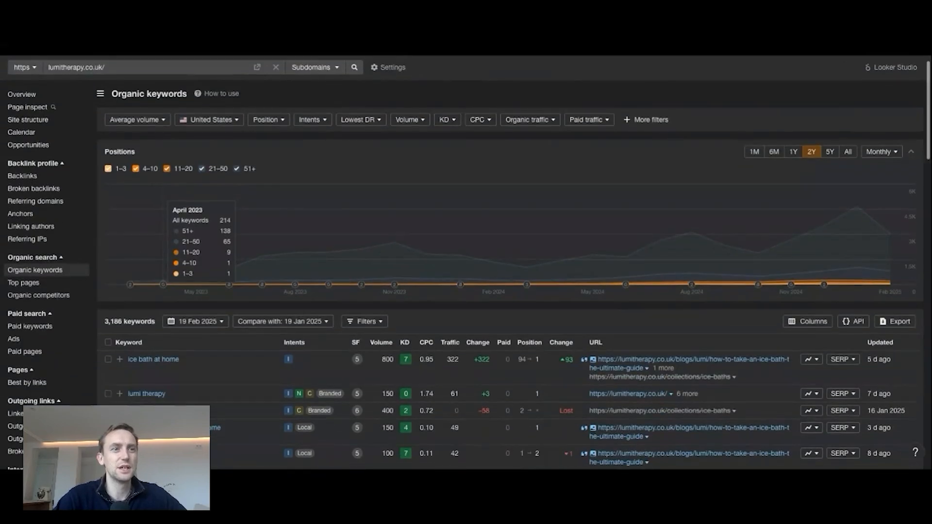
{"action": "scroll", "coordinate": [465, 262], "scroll_direction": "down", "scroll_amount": 1}
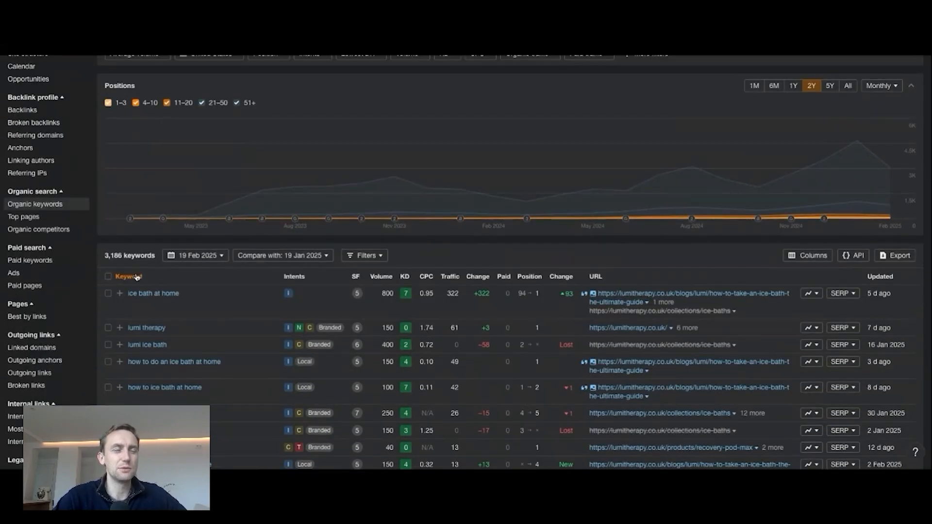
{"action": "scroll", "coordinate": [137, 277], "scroll_direction": "up", "scroll_amount": 1}
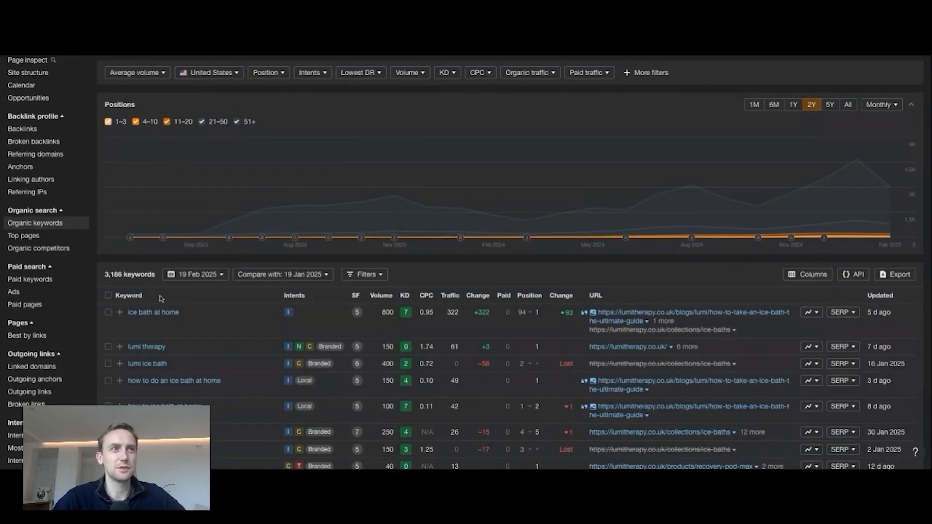
{"action": "scroll", "coordinate": [162, 298], "scroll_direction": "up", "scroll_amount": 4}
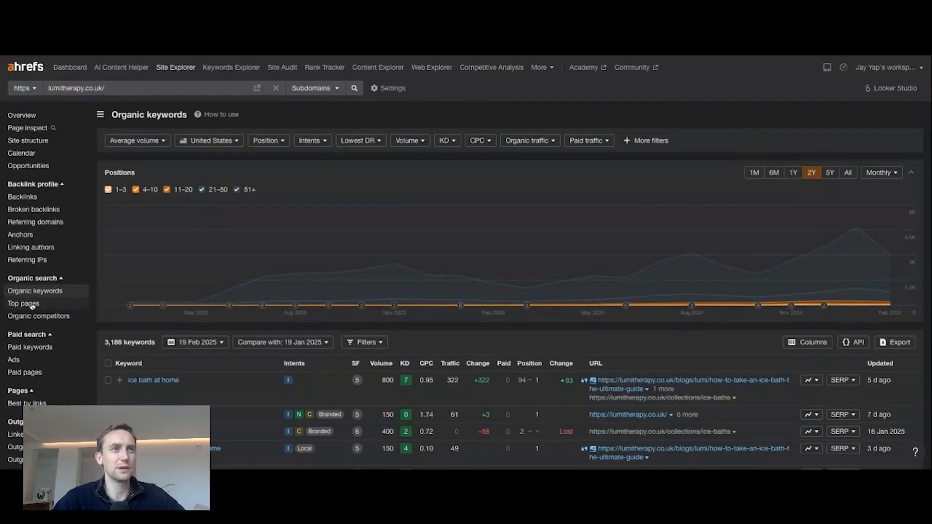
Examine the top pages report for lumitherapy.co.uk, including page traffic and top keywords, and open the site's backlinks report
{"action": "left_click", "coordinate": [30, 303]}
{"action": "scroll", "coordinate": [156, 286], "scroll_direction": "down", "scroll_amount": 2}
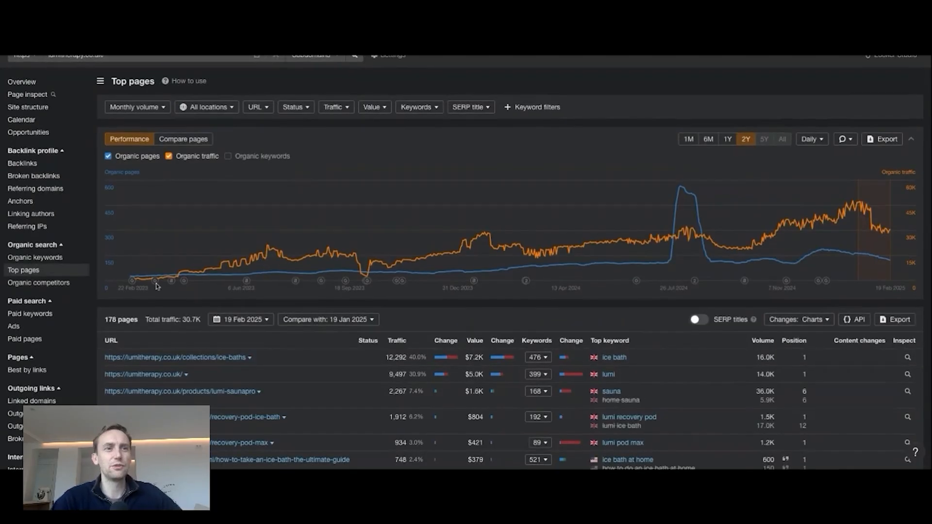
{"action": "scroll", "coordinate": [157, 286], "scroll_direction": "up", "scroll_amount": 1}
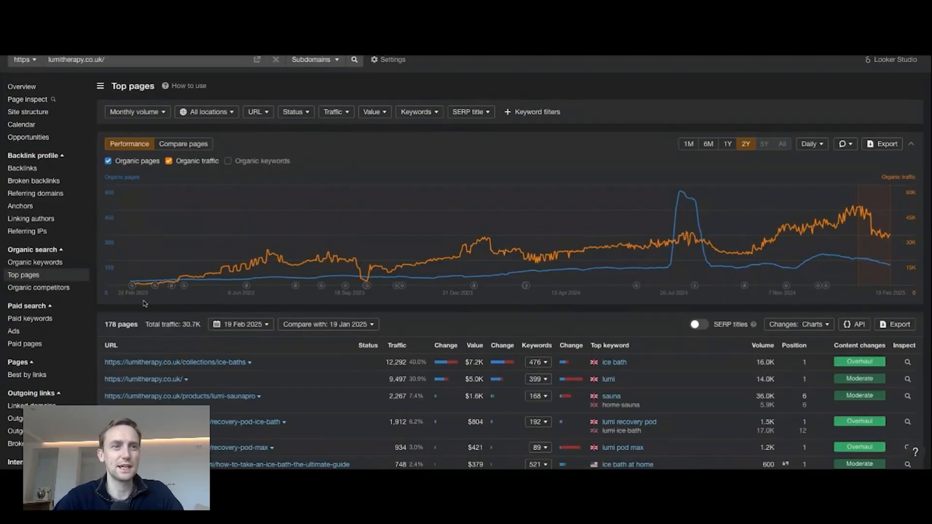
{"action": "scroll", "coordinate": [144, 303], "scroll_direction": "down", "scroll_amount": 4}
{"action": "scroll", "coordinate": [144, 304], "scroll_direction": "up", "scroll_amount": 4}
{"action": "scroll", "coordinate": [144, 303], "scroll_direction": "down", "scroll_amount": 2}
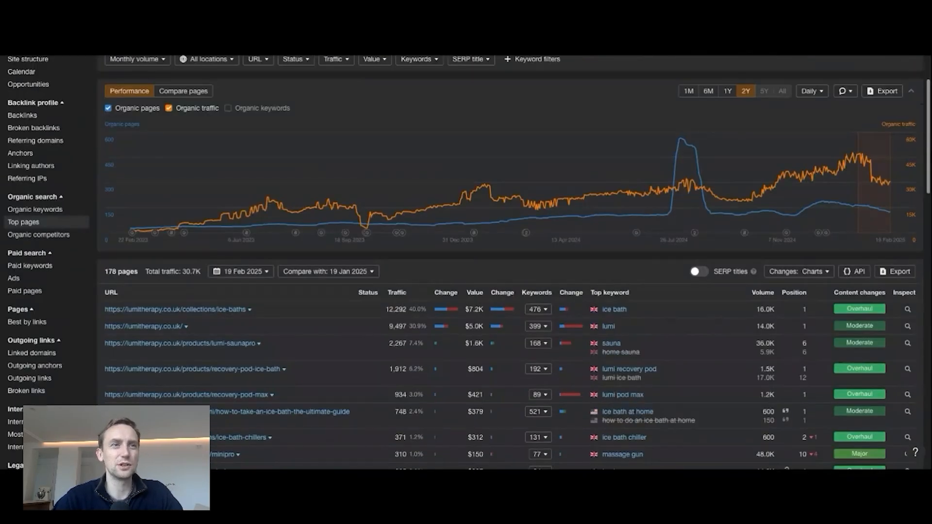
{"action": "scroll", "coordinate": [277, 307], "scroll_direction": "down", "scroll_amount": 2}
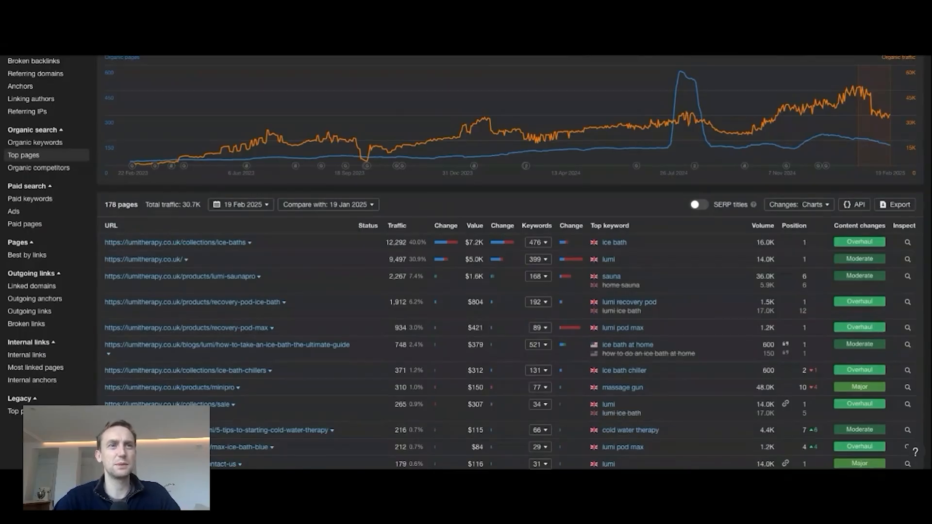
{"action": "scroll", "coordinate": [466, 262], "scroll_direction": "down", "scroll_amount": 1}
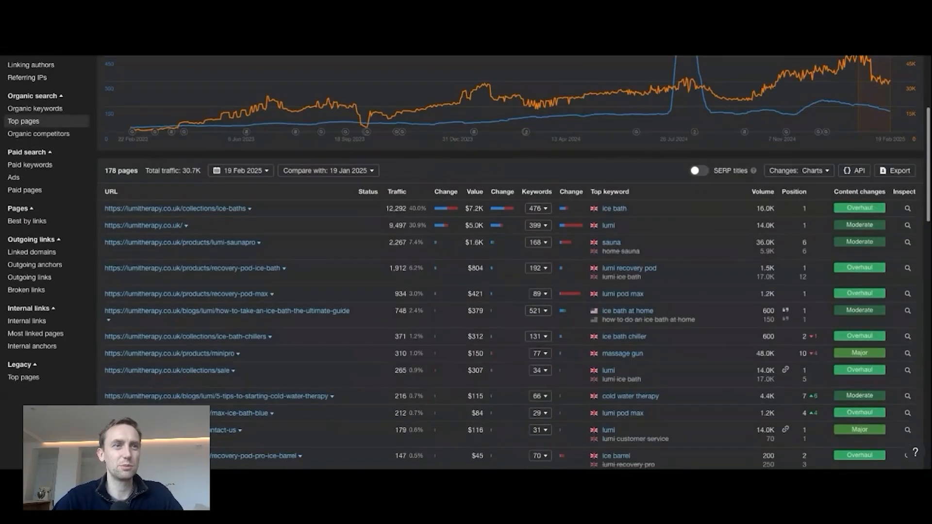
{"action": "scroll", "coordinate": [218, 253], "scroll_direction": "down", "scroll_amount": 4}
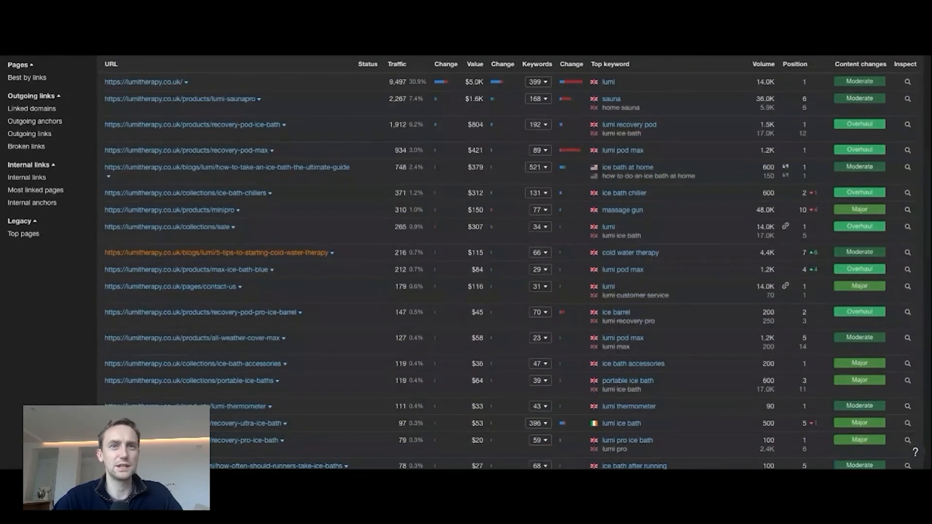
{"action": "scroll", "coordinate": [348, 320], "scroll_direction": "down", "scroll_amount": 7}
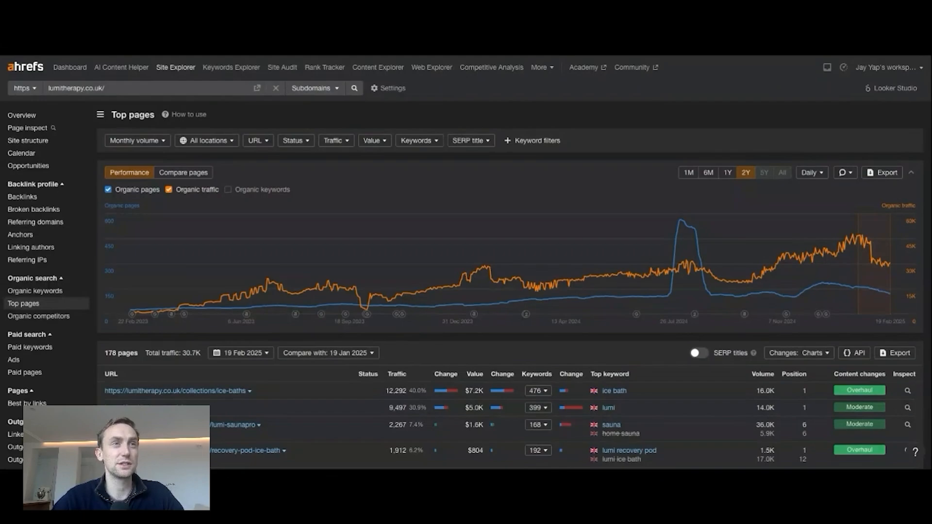
{"action": "left_click", "coordinate": [22, 197]}
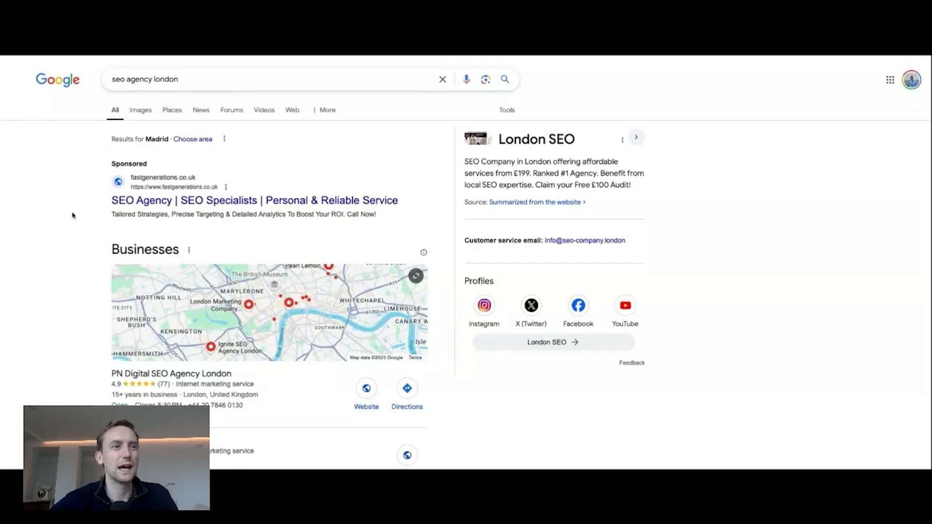
Examine the sponsored result and local business listings in the Google results for "seo agency london"
{"action": "scroll", "coordinate": [72, 216], "scroll_direction": "down", "scroll_amount": 2}
{"action": "scroll", "coordinate": [72, 216], "scroll_direction": "down", "scroll_amount": 1}
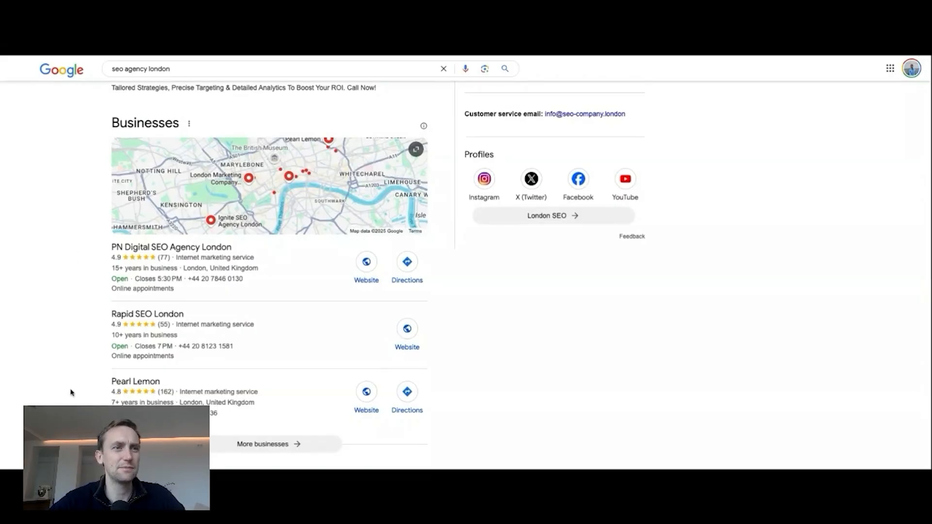
{"action": "mouse_move", "coordinate": [110, 396]}
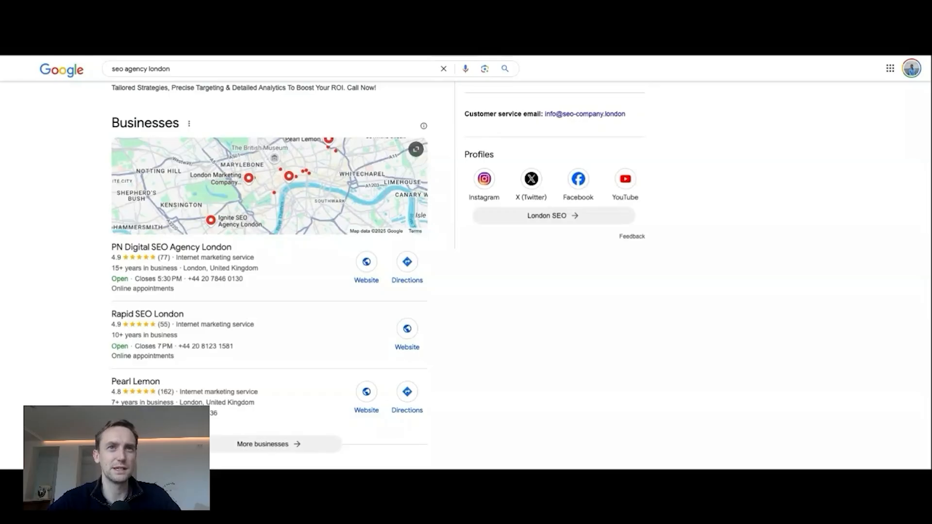
{"action": "scroll", "coordinate": [102, 289], "scroll_direction": "down", "scroll_amount": 2}
{"action": "scroll", "coordinate": [102, 289], "scroll_direction": "up", "scroll_amount": 3}
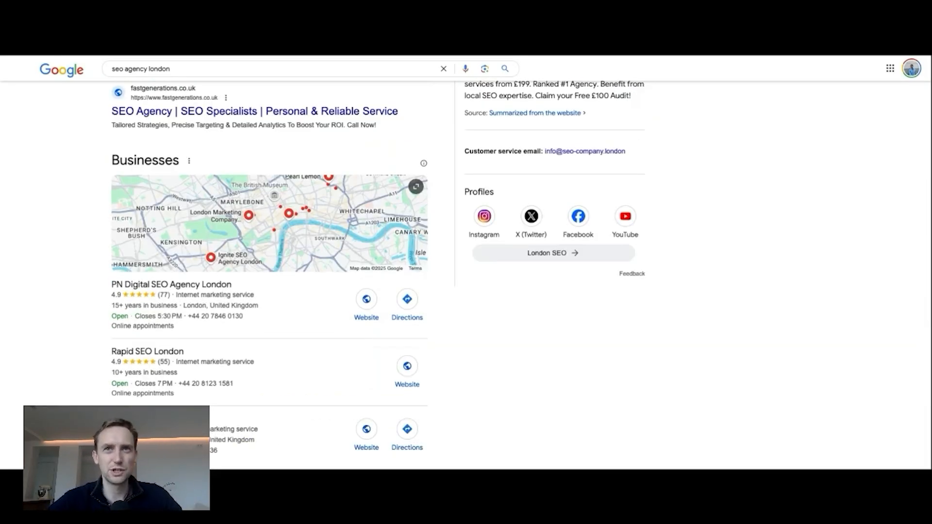
{"action": "scroll", "coordinate": [269, 272], "scroll_direction": "up", "scroll_amount": 2}
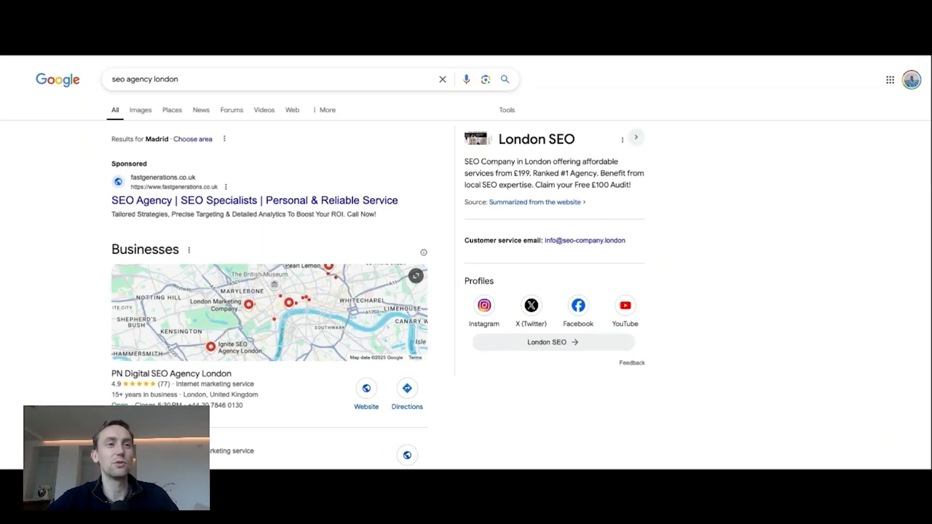
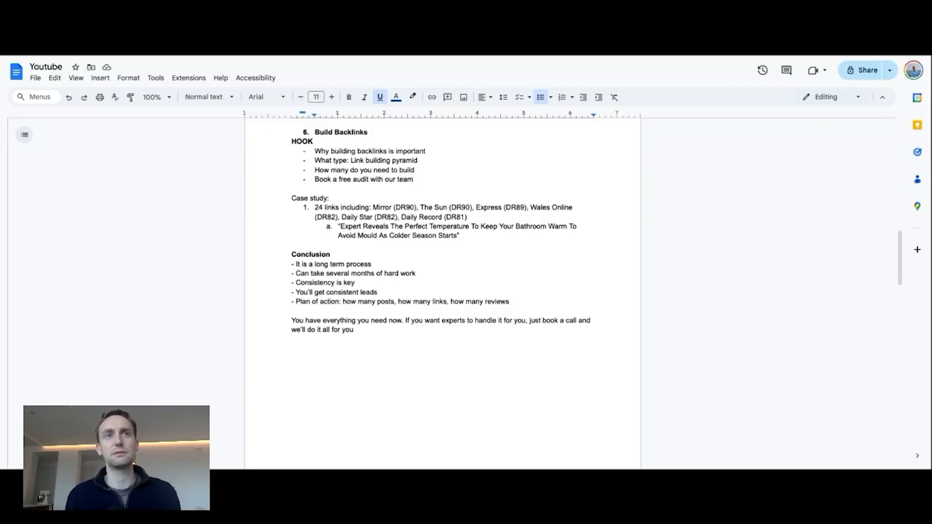
Switch from the Youtube document to Ahrefs and examine the referring pages in the lumitherapy.co.uk backlinks report
{"action": "scroll", "coordinate": [442, 291], "scroll_direction": "up", "scroll_amount": 1}
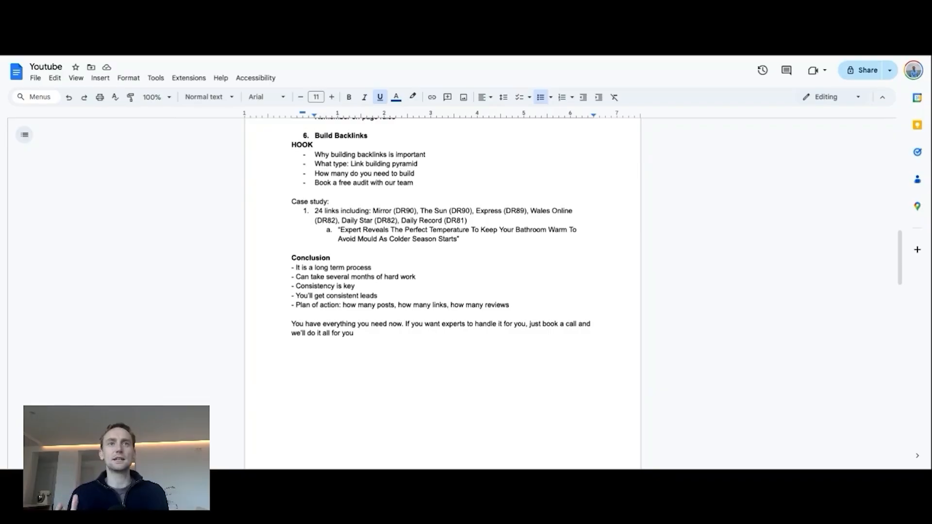
{"action": "left_click", "coordinate": [325, 45]}
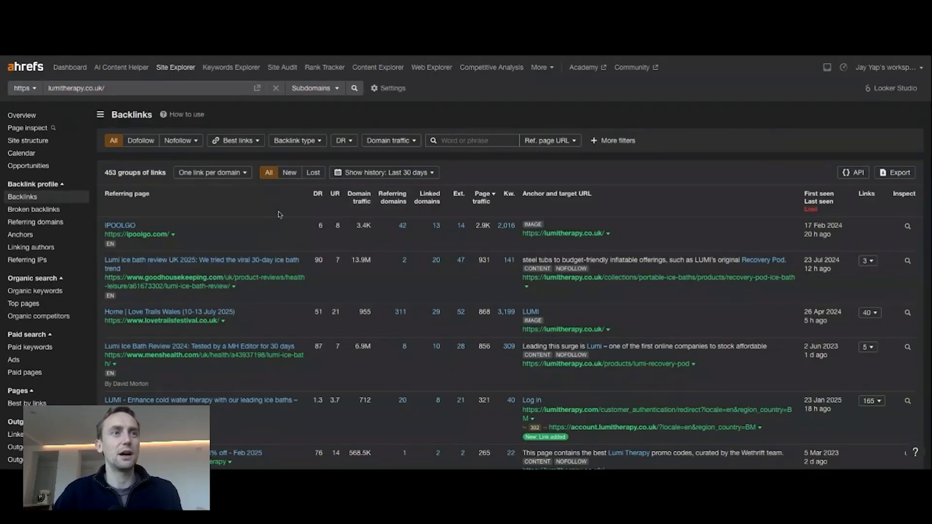
{"action": "scroll", "coordinate": [279, 214], "scroll_direction": "down", "scroll_amount": 3}
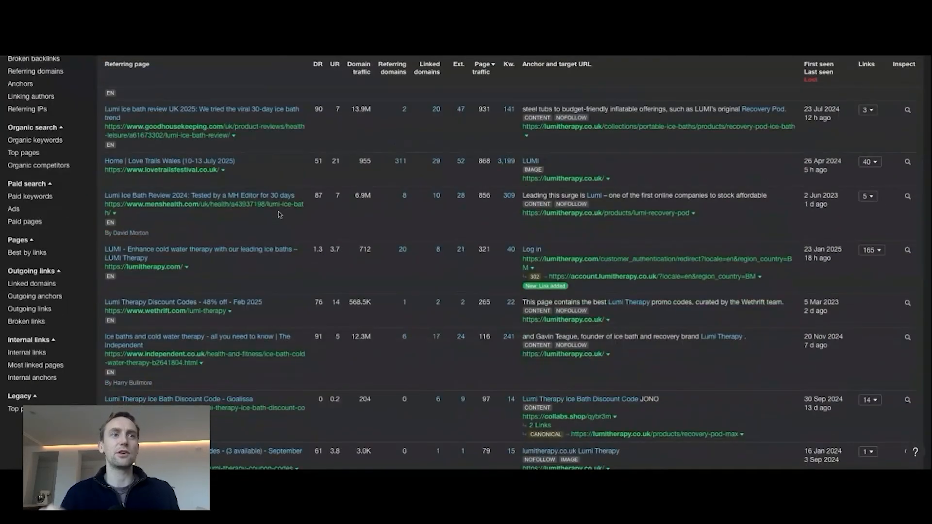
{"action": "scroll", "coordinate": [279, 214], "scroll_direction": "down", "scroll_amount": 3}
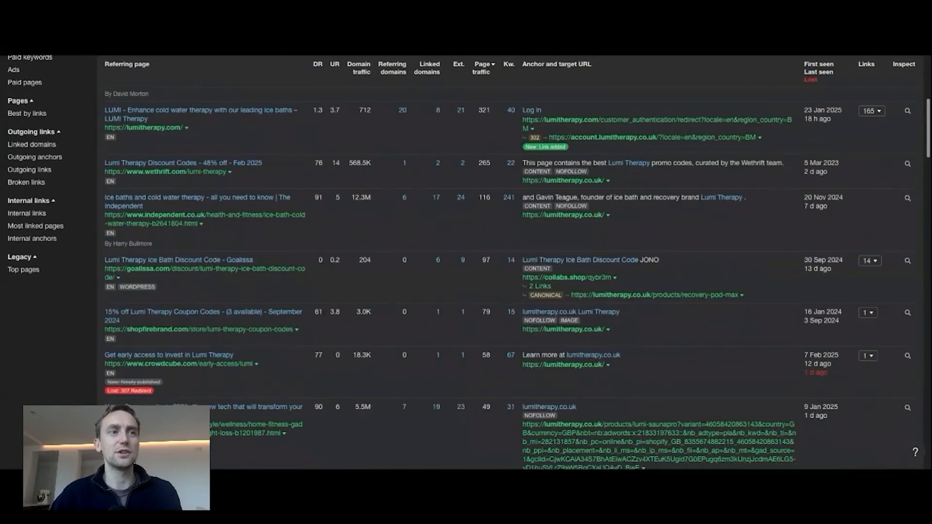
{"action": "scroll", "coordinate": [466, 262], "scroll_direction": "down", "scroll_amount": 3}
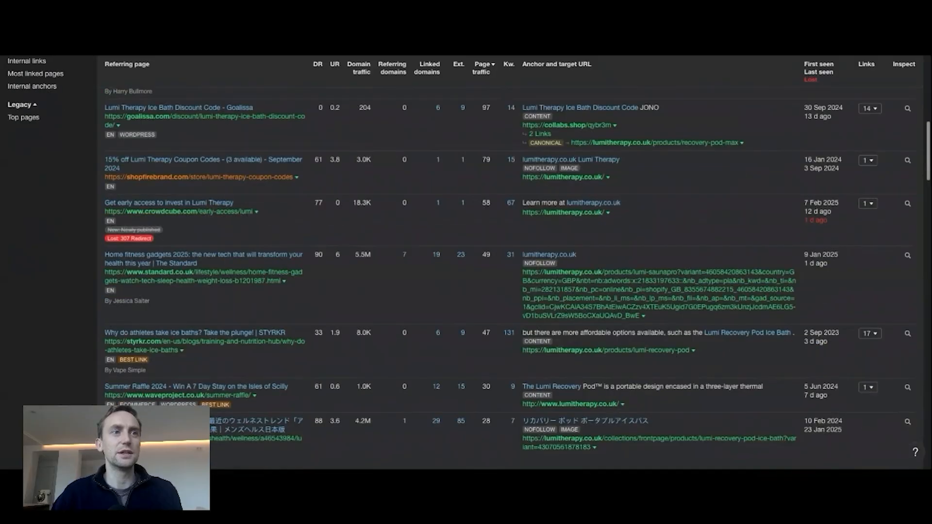
{"action": "scroll", "coordinate": [198, 282], "scroll_direction": "down", "scroll_amount": 3}
{"action": "scroll", "coordinate": [199, 282], "scroll_direction": "down", "scroll_amount": 3}
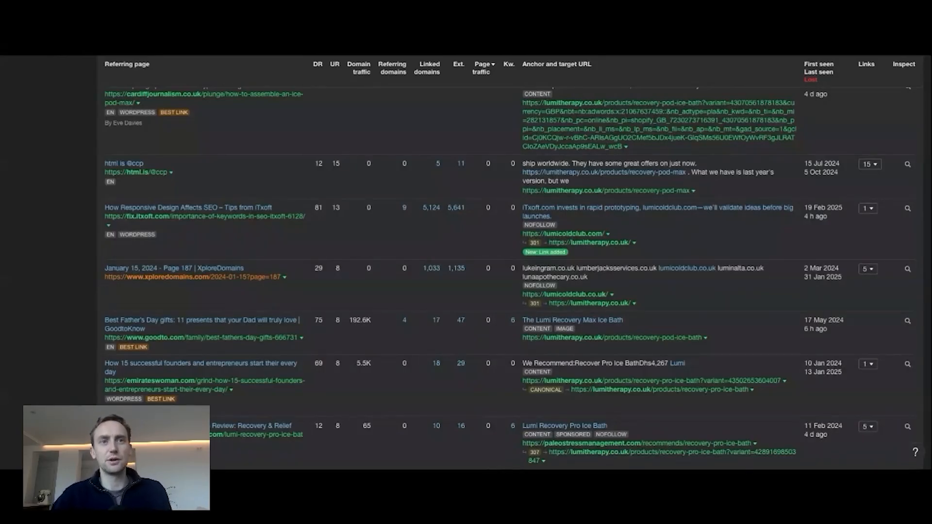
{"action": "scroll", "coordinate": [146, 277], "scroll_direction": "up", "scroll_amount": 20}
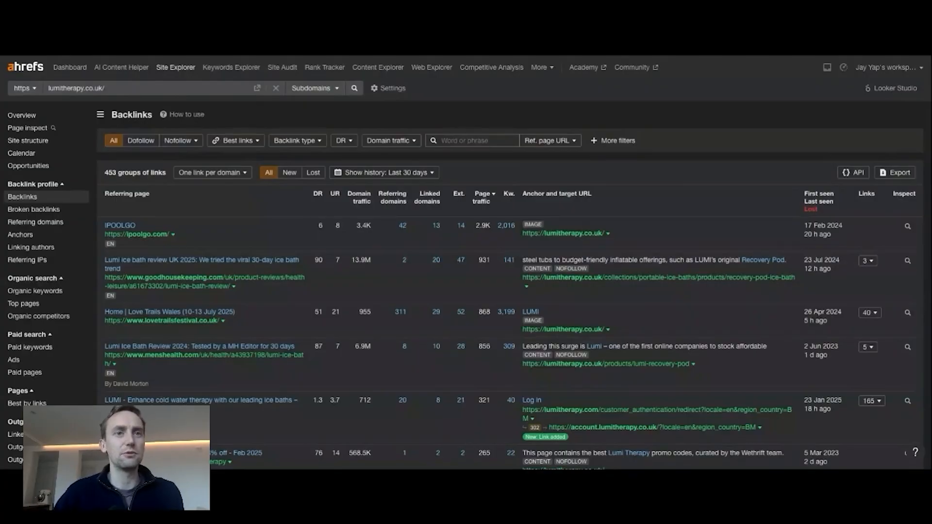
Filter the backlinks to a domain rating (DR) from 30 and review the filtered referring pages
{"action": "scroll", "coordinate": [289, 302], "scroll_direction": "down", "scroll_amount": 10}
{"action": "scroll", "coordinate": [287, 302], "scroll_direction": "up", "scroll_amount": 12}
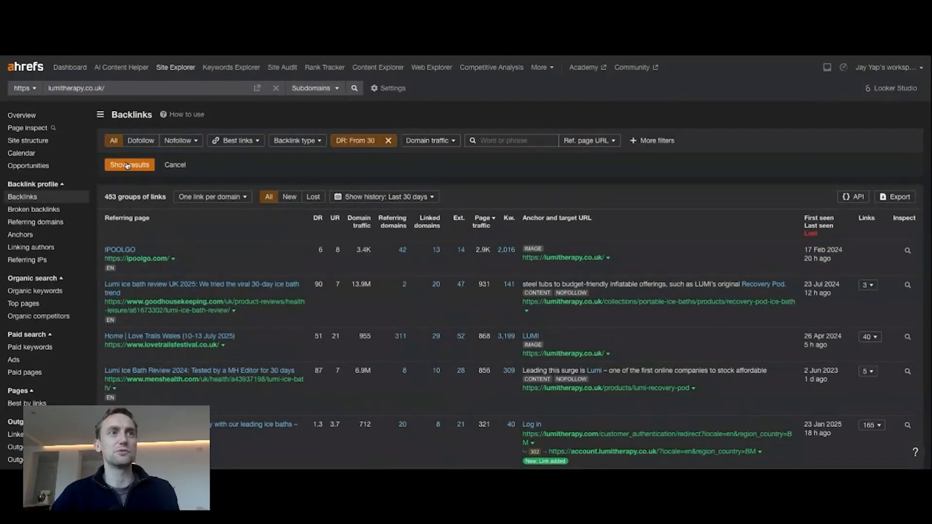
{"action": "left_click", "coordinate": [128, 165]}
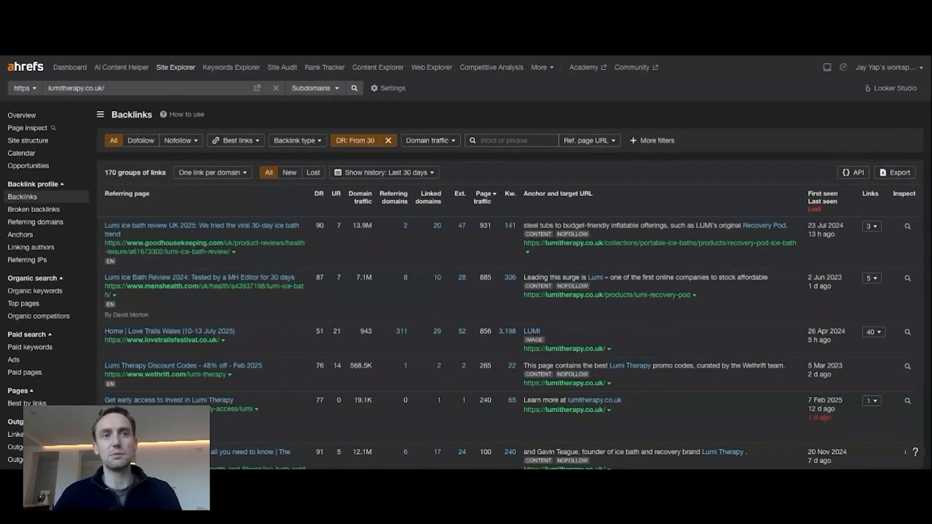
{"action": "scroll", "coordinate": [510, 262], "scroll_direction": "down", "scroll_amount": 4}
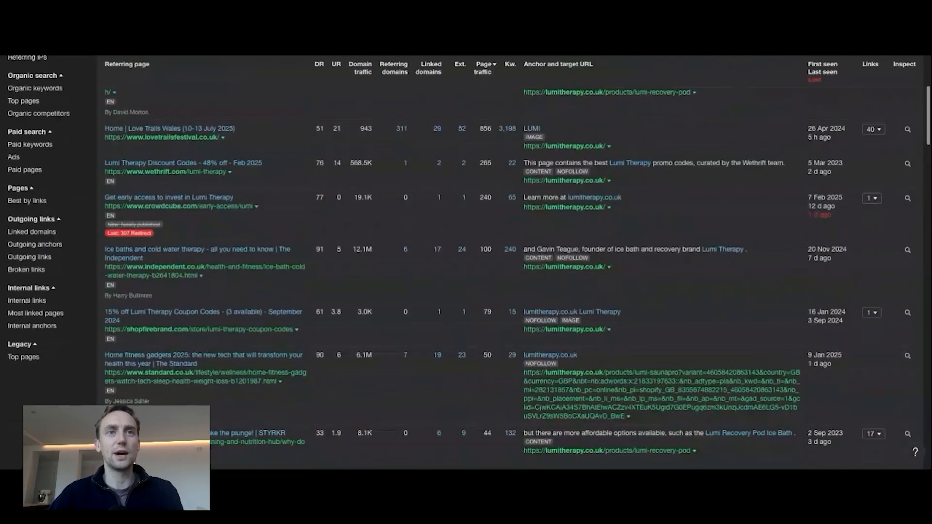
{"action": "scroll", "coordinate": [415, 241], "scroll_direction": "down", "scroll_amount": 3}
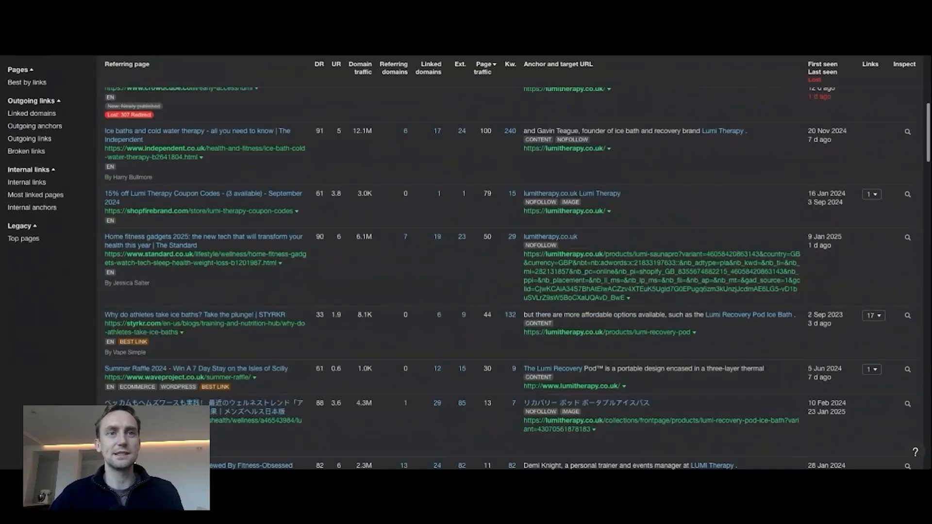
{"action": "scroll", "coordinate": [328, 280], "scroll_direction": "up", "scroll_amount": 7}
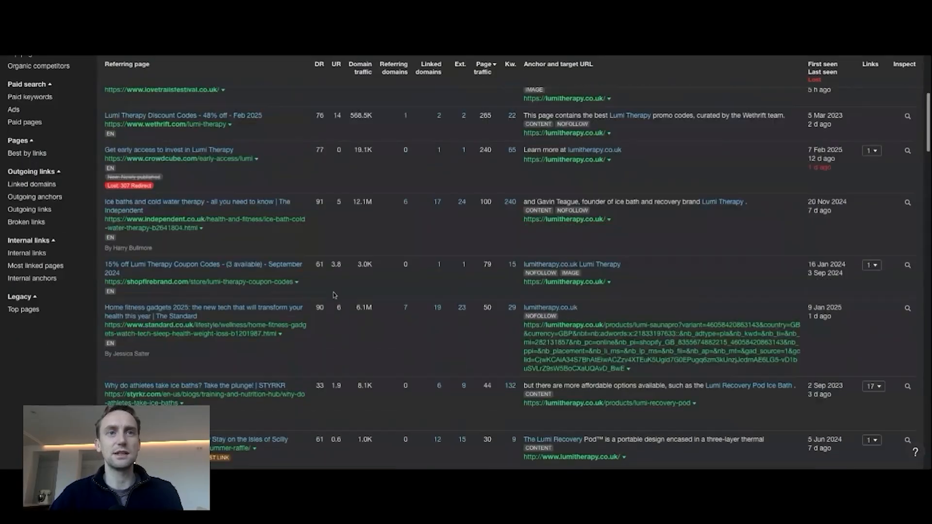